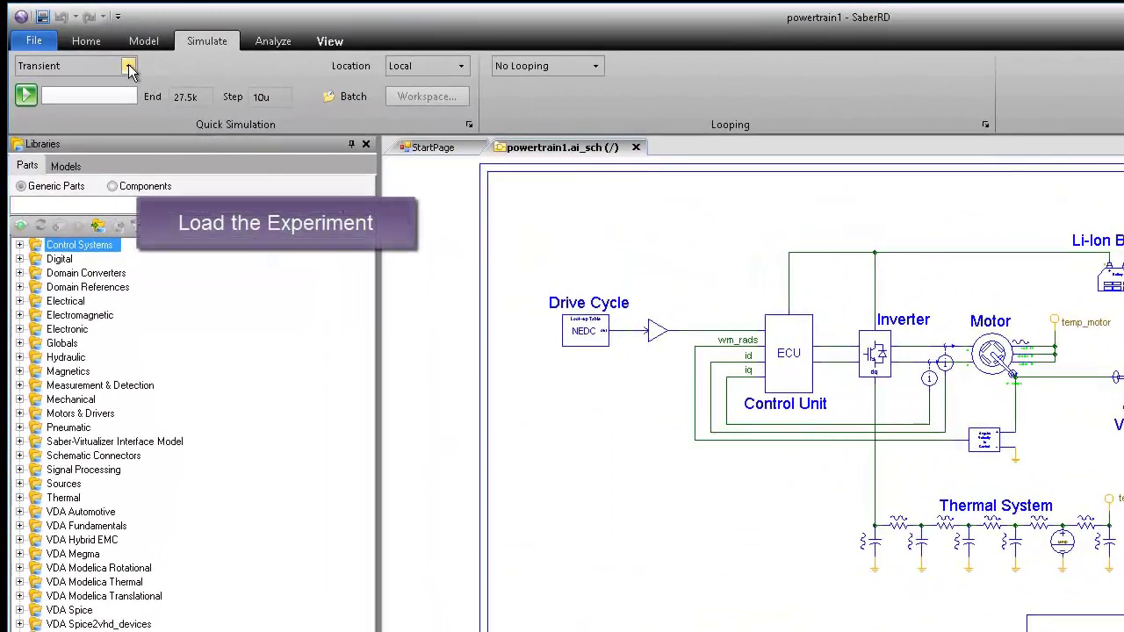
Step: Switch to Experiment analysis, pick Battery_Depletion_Study, and open the ECU's field-oriented control subsheet
{"action": "left_click", "coordinate": [128, 66]}
{"action": "left_click", "coordinate": [70, 159]}
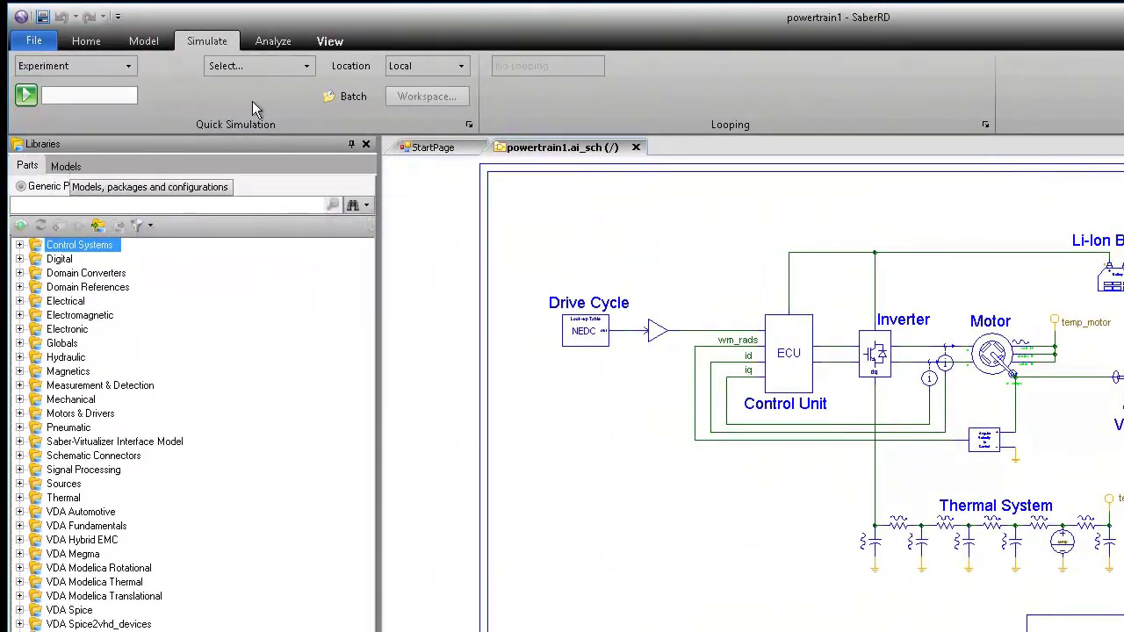
{"action": "left_click", "coordinate": [306, 66]}
{"action": "left_click", "coordinate": [283, 85]}
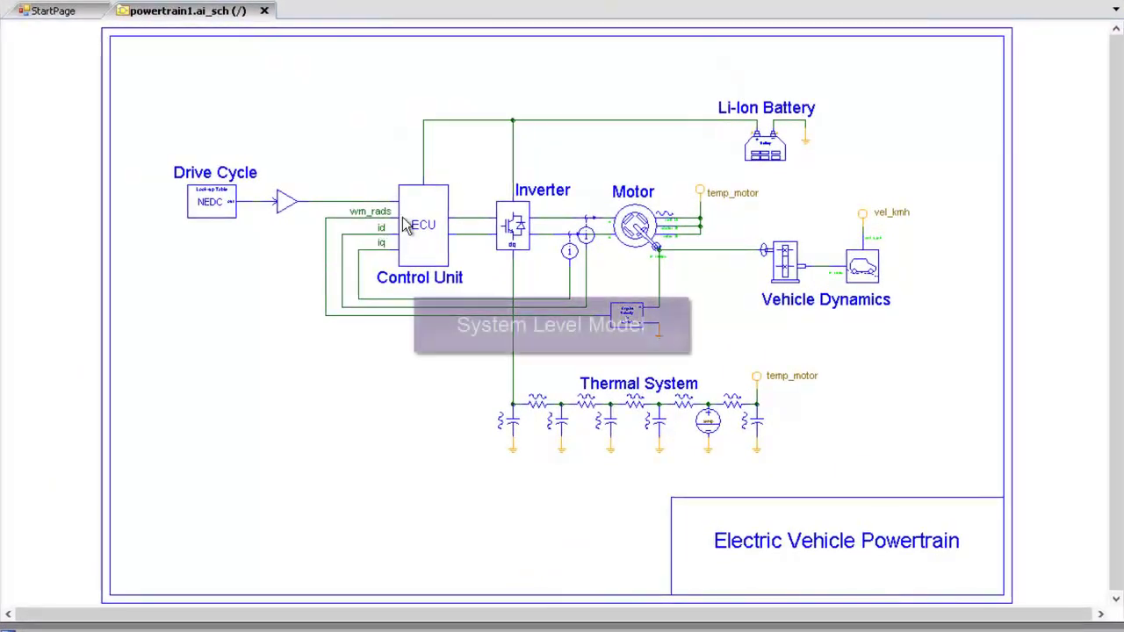
{"action": "double_click", "coordinate": [446, 256]}
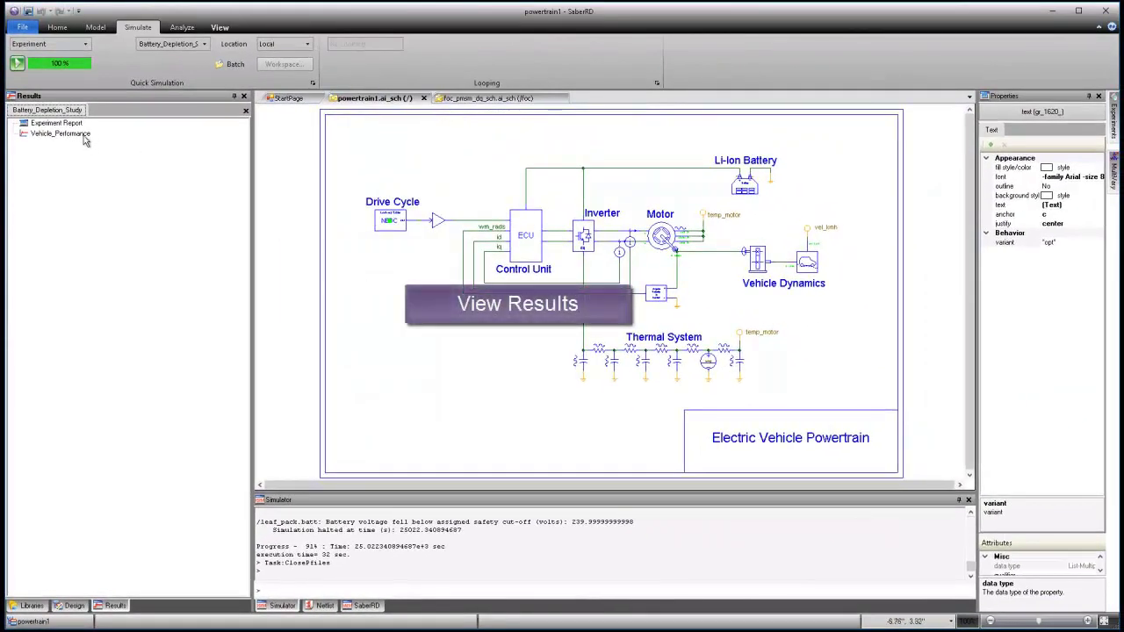
Step: Graph the Vehicle_Performance results, showing roughly 225 km range per charge
{"action": "double_click", "coordinate": [78, 136]}
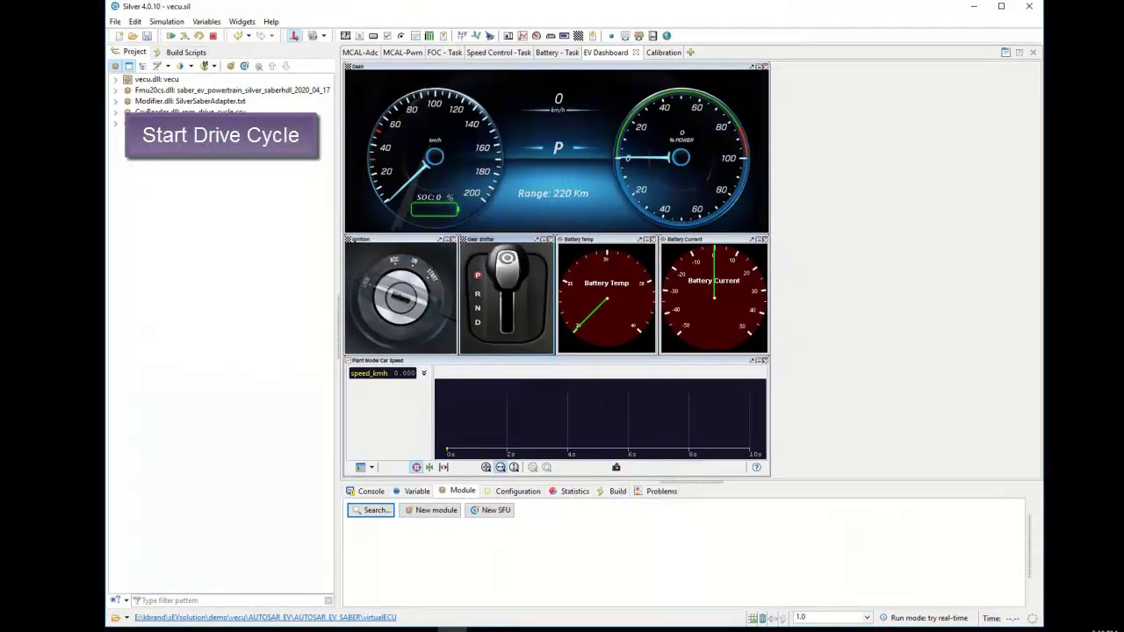
Step: Start the Silver drive cycle, turn the ignition on and shift from P to D
{"action": "left_click", "coordinate": [171, 35]}
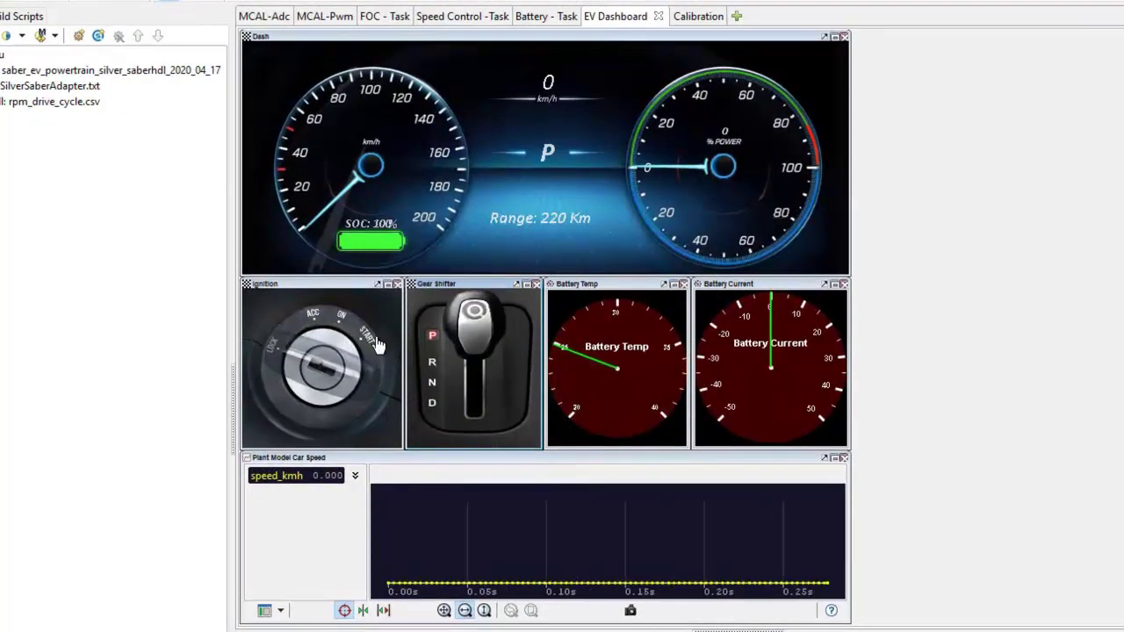
{"action": "left_click", "coordinate": [376, 344]}
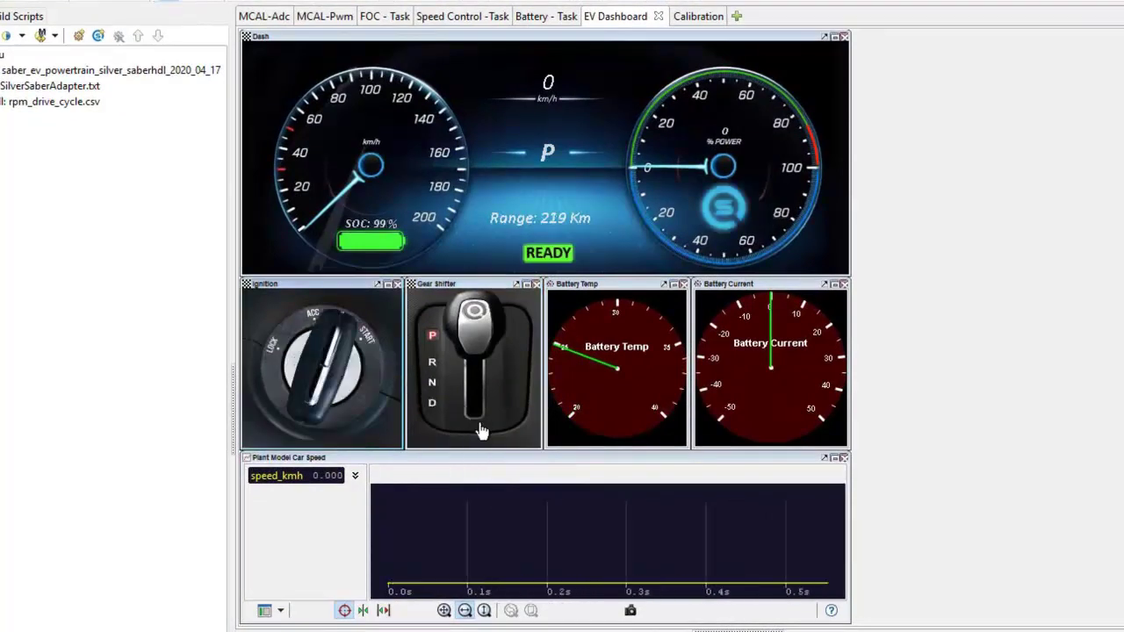
{"action": "left_click", "coordinate": [481, 427]}
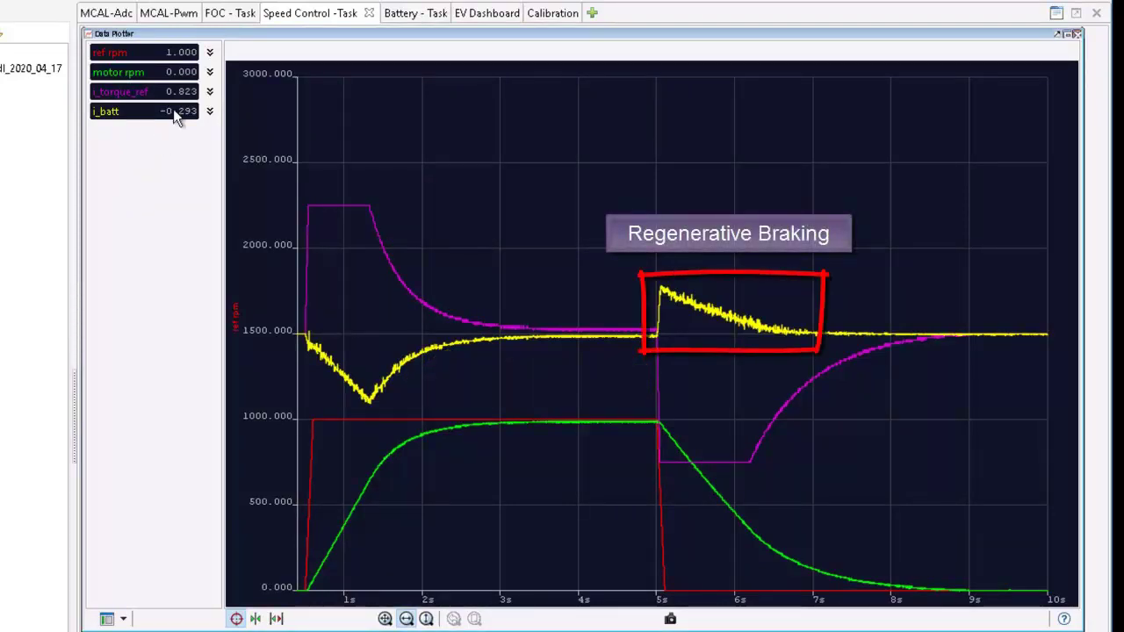
Step: Show the FOC - Task plots and mark a time band on FOC Inputs
{"action": "left_click", "coordinate": [230, 19]}
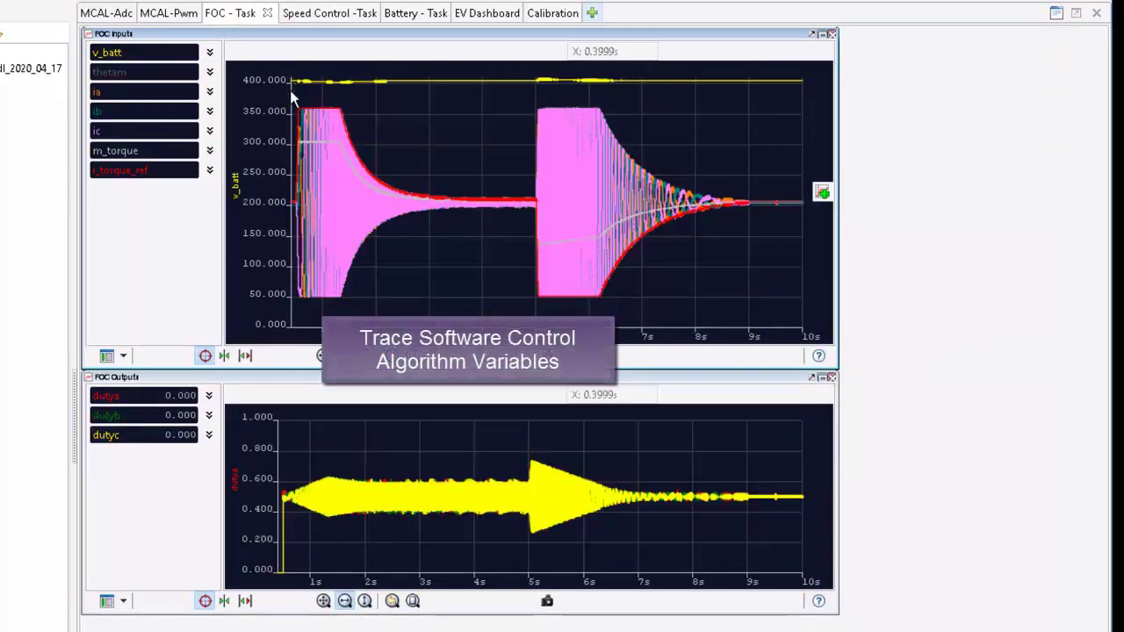
{"action": "left_click_drag", "start_coordinate": [293, 93], "coordinate": [318, 93]}
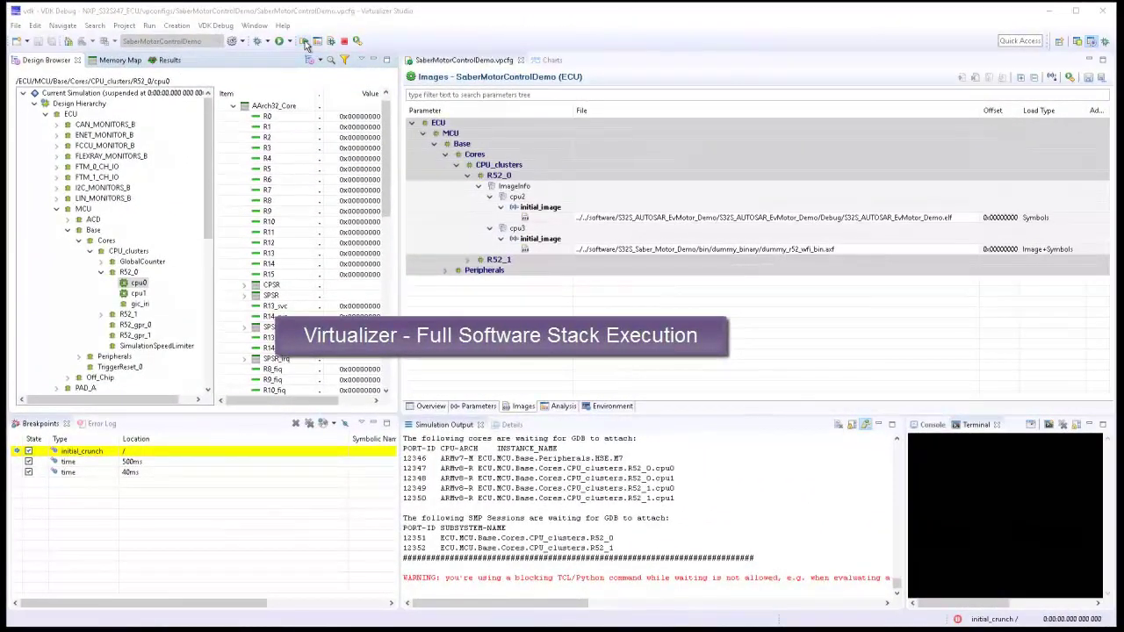
Step: Resume the suspended virtual ECU and start the SaberRD co-simulation run
{"action": "left_click", "coordinate": [304, 43]}
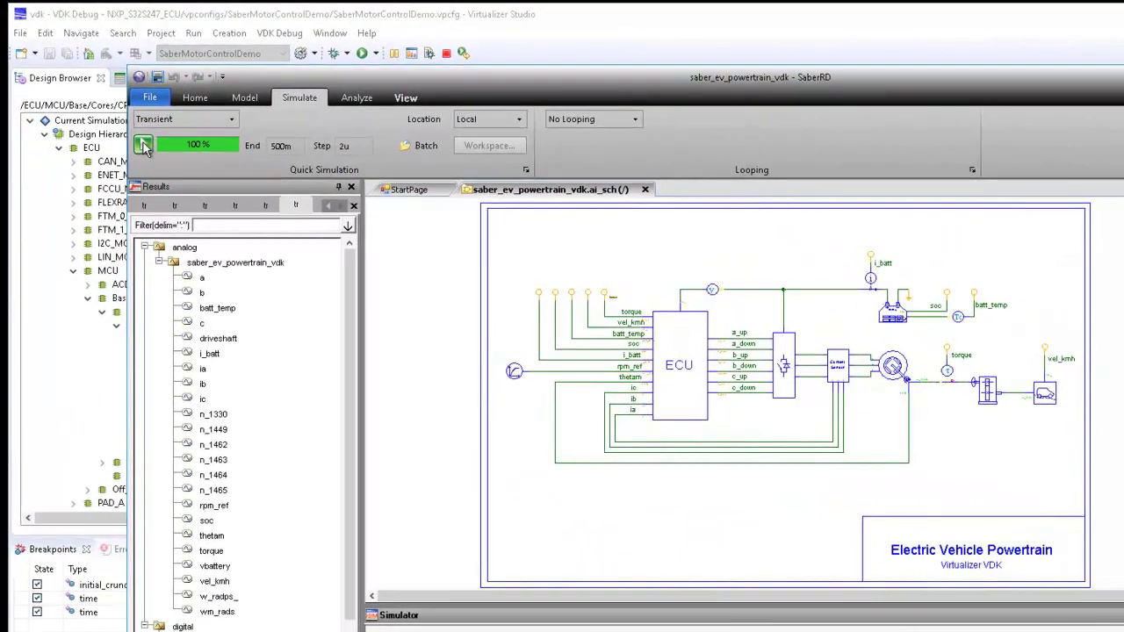
{"action": "left_click", "coordinate": [143, 146]}
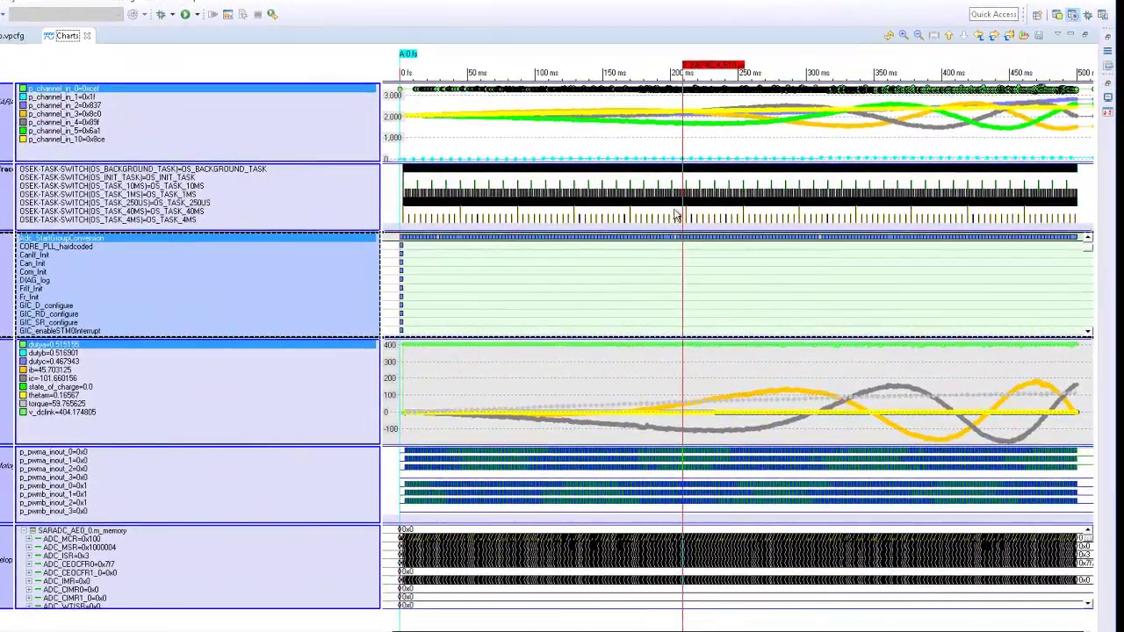
Step: Select the OSEK task-switch trace and zoom to a microsecond window near 206.93 ms
{"action": "left_click", "coordinate": [683, 215]}
{"action": "scroll", "coordinate": [688, 215], "scroll_direction": "up", "scroll_amount": 5}
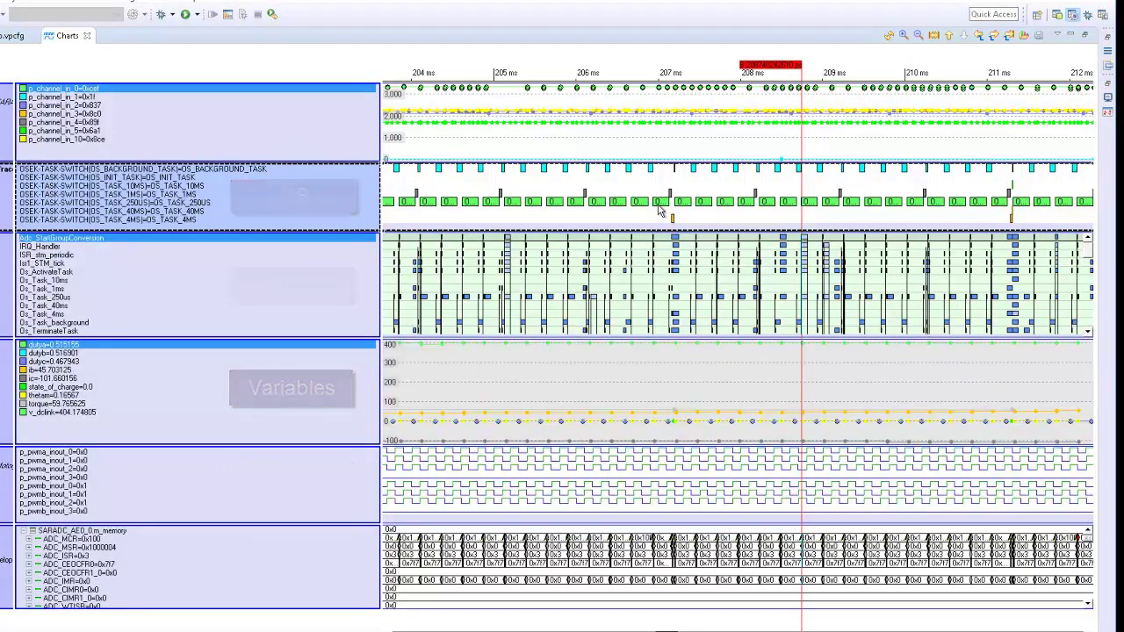
{"action": "left_click_drag", "start_coordinate": [669, 217], "coordinate": [665, 220]}
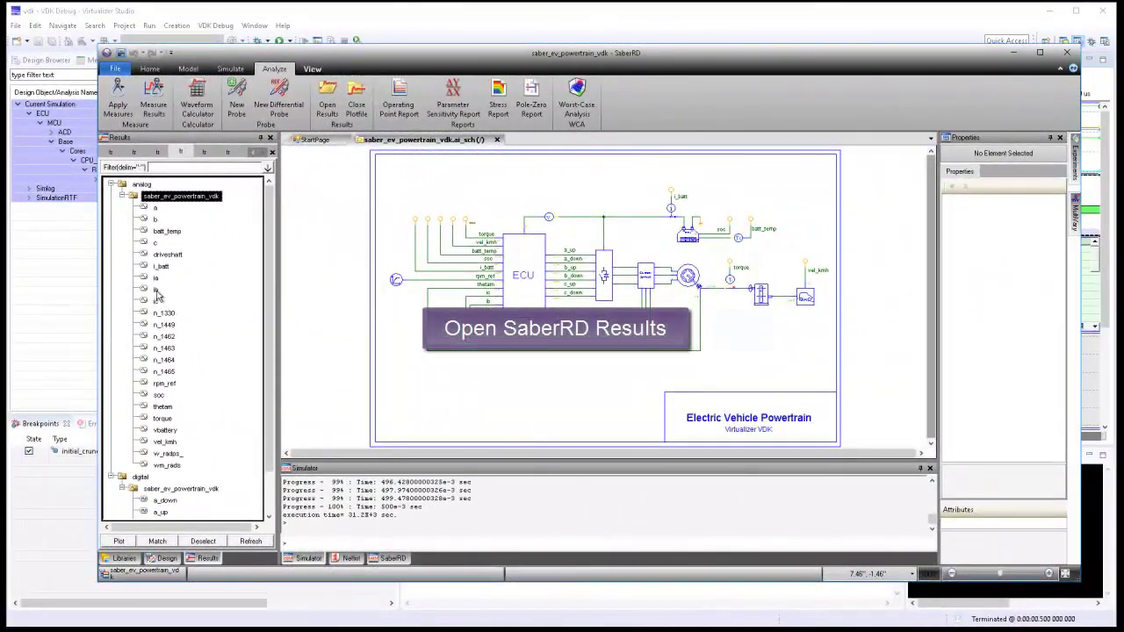
Step: Plot ib, ic, torque and voltage c, zooming to about 0.3045–0.3051 s
{"action": "double_click", "coordinate": [156, 291]}
{"action": "double_click", "coordinate": [156, 301]}
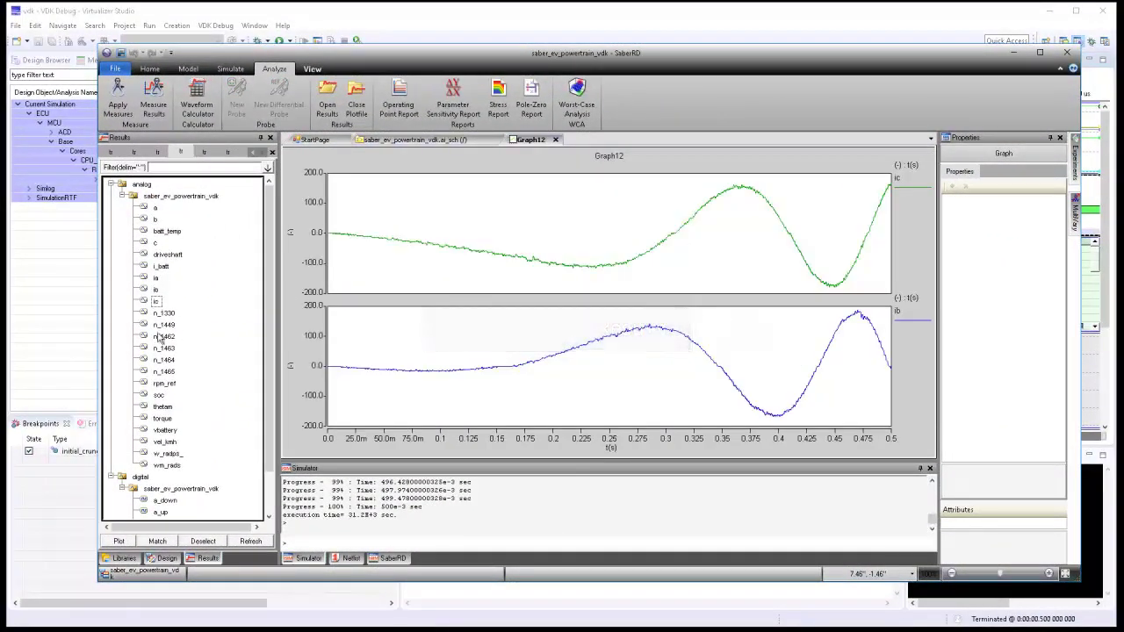
{"action": "double_click", "coordinate": [161, 419]}
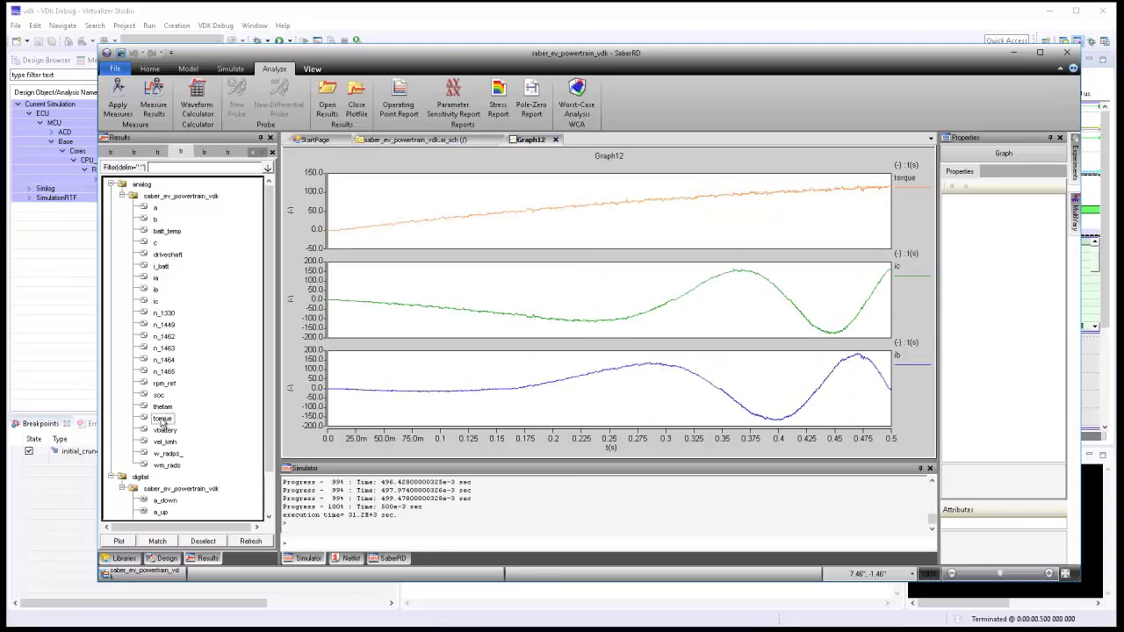
{"action": "double_click", "coordinate": [156, 243]}
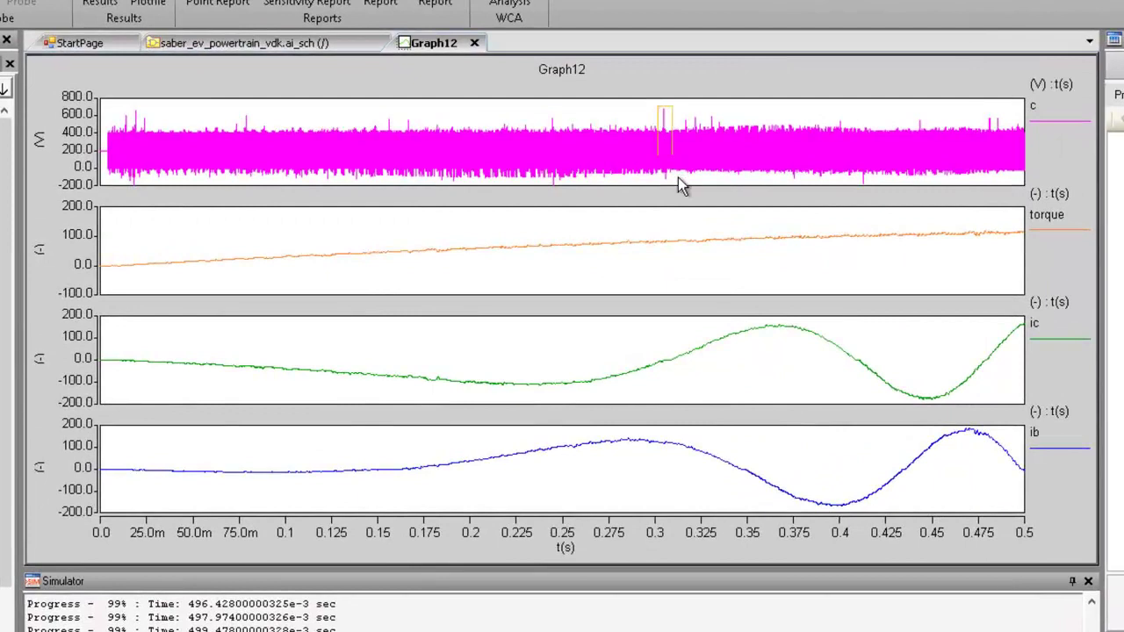
{"action": "left_click_drag", "start_coordinate": [658, 106], "coordinate": [679, 190]}
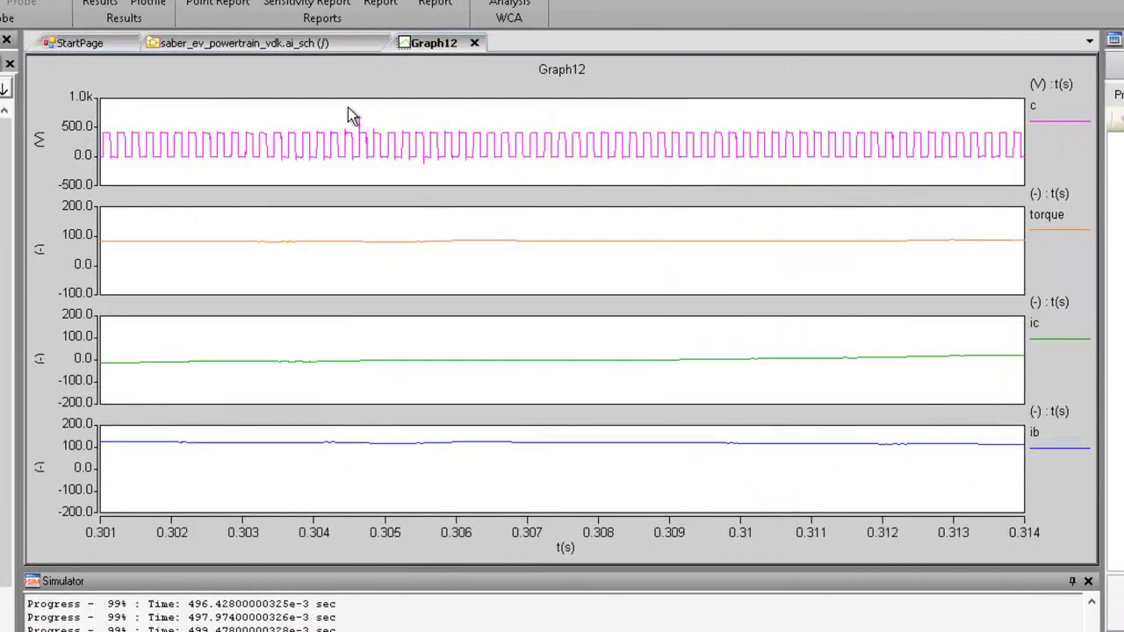
{"action": "left_click_drag", "start_coordinate": [349, 108], "coordinate": [392, 178]}
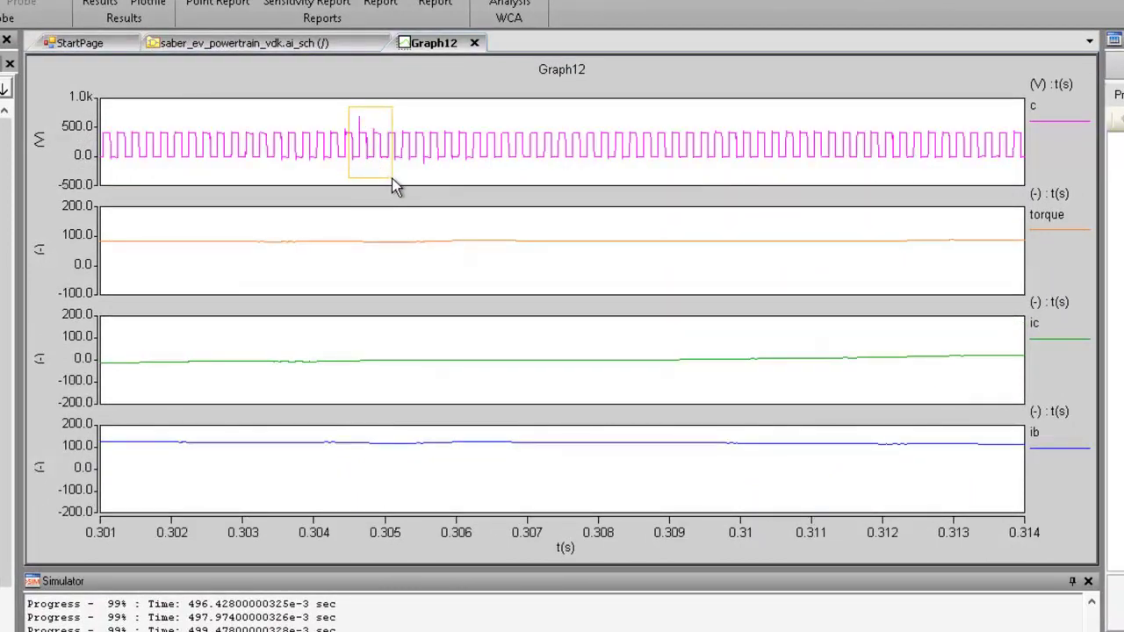